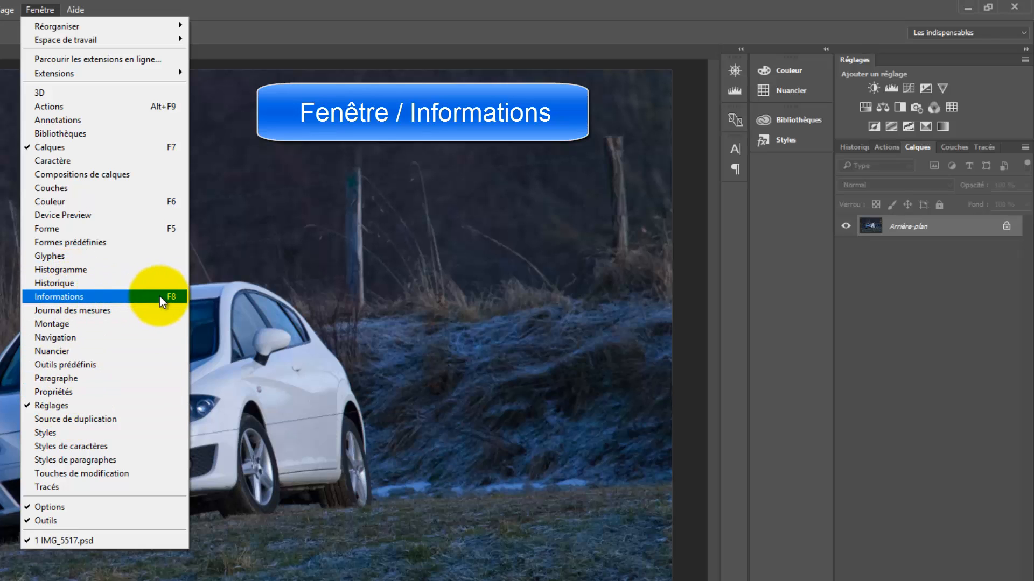
Show the Informations panel, place it beside the docked panels, and show the Histogramme panel as well
{"action": "left_click", "coordinate": [98, 298]}
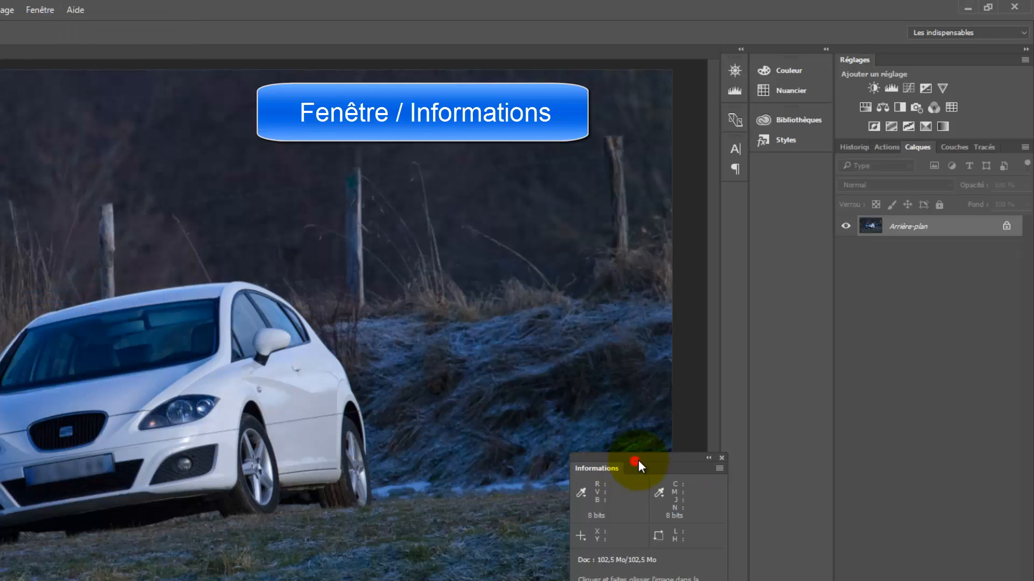
{"action": "left_click_drag", "start_coordinate": [638, 460], "coordinate": [741, 338]}
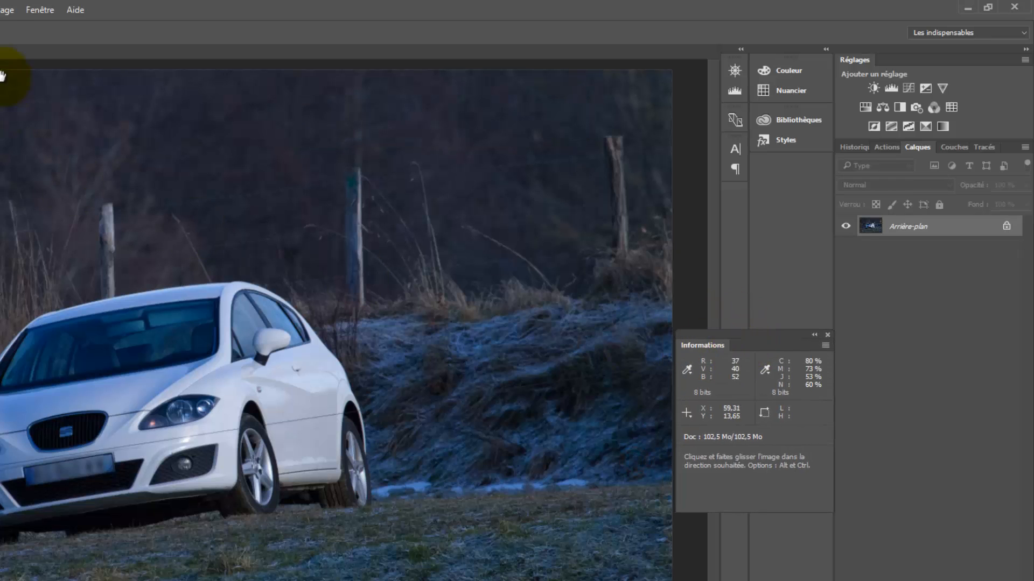
{"action": "left_click", "coordinate": [37, 10]}
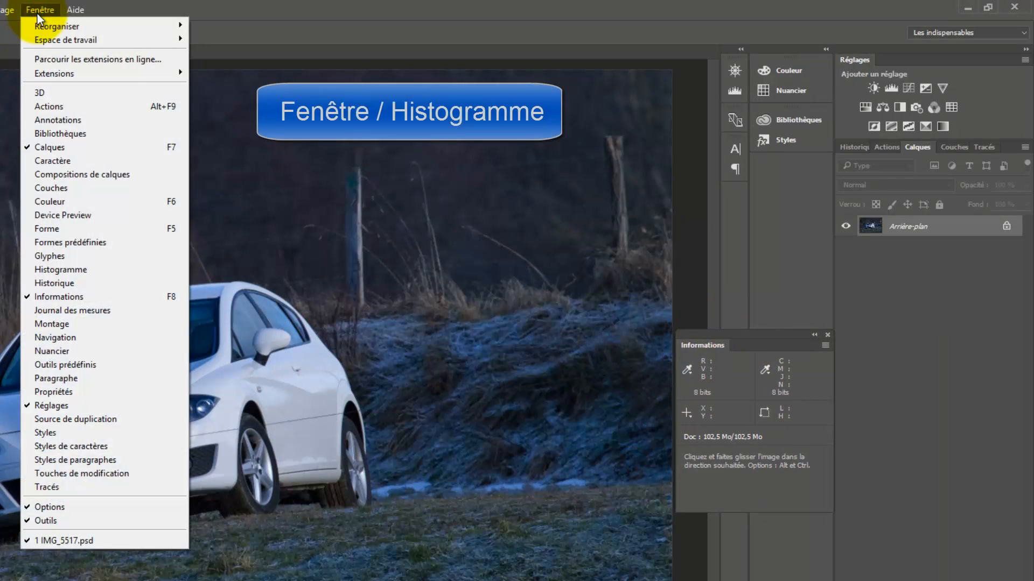
{"action": "left_click", "coordinate": [58, 271]}
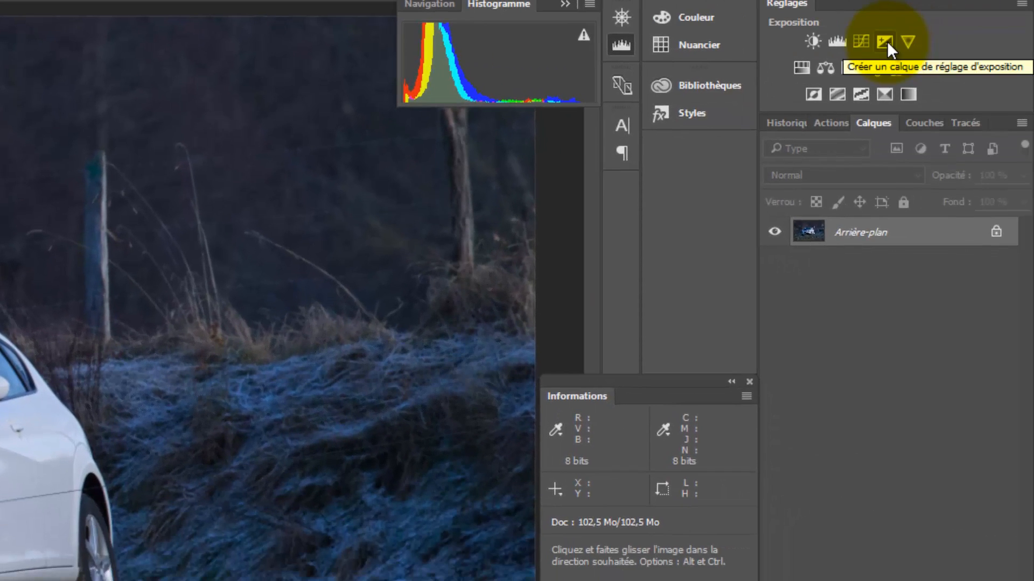
Add an Exposition adjustment layer above the Arrière-plan layer and set its exposure to +0,26
{"action": "left_click", "coordinate": [885, 41]}
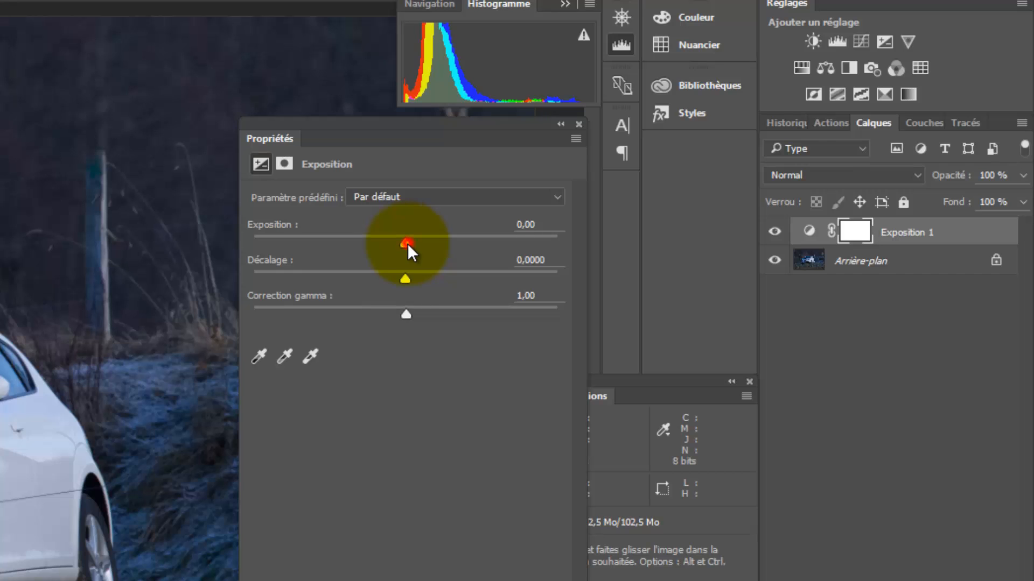
{"action": "left_click_drag", "start_coordinate": [408, 243], "coordinate": [386, 245]}
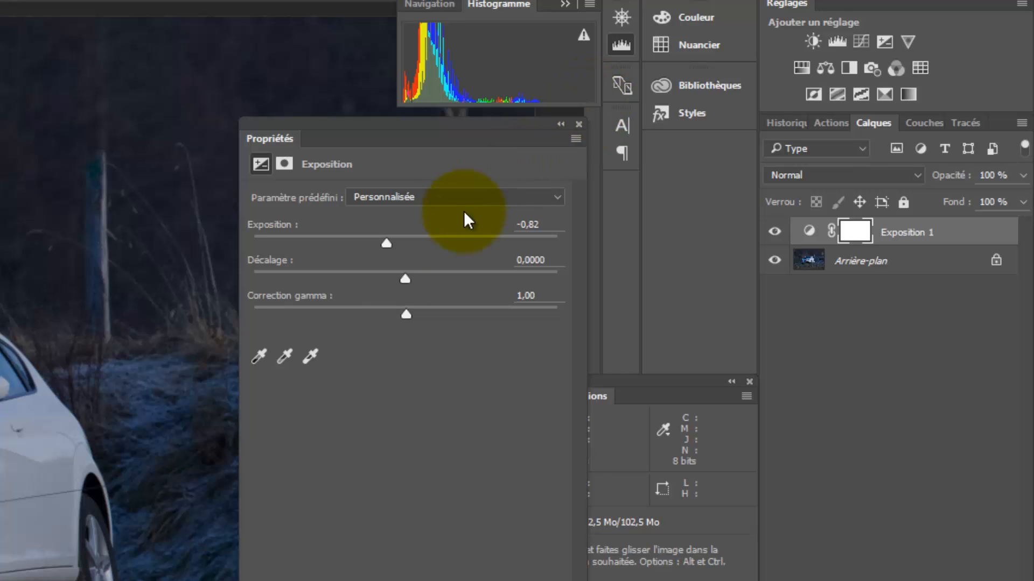
{"action": "left_click_drag", "start_coordinate": [390, 241], "coordinate": [410, 245]}
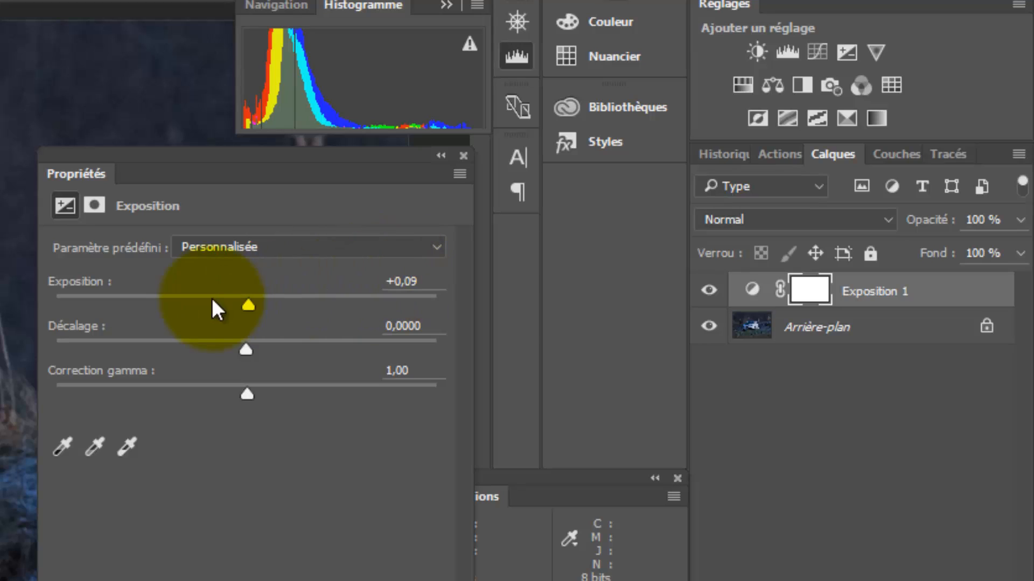
{"action": "left_click_drag", "start_coordinate": [254, 301], "coordinate": [254, 302]}
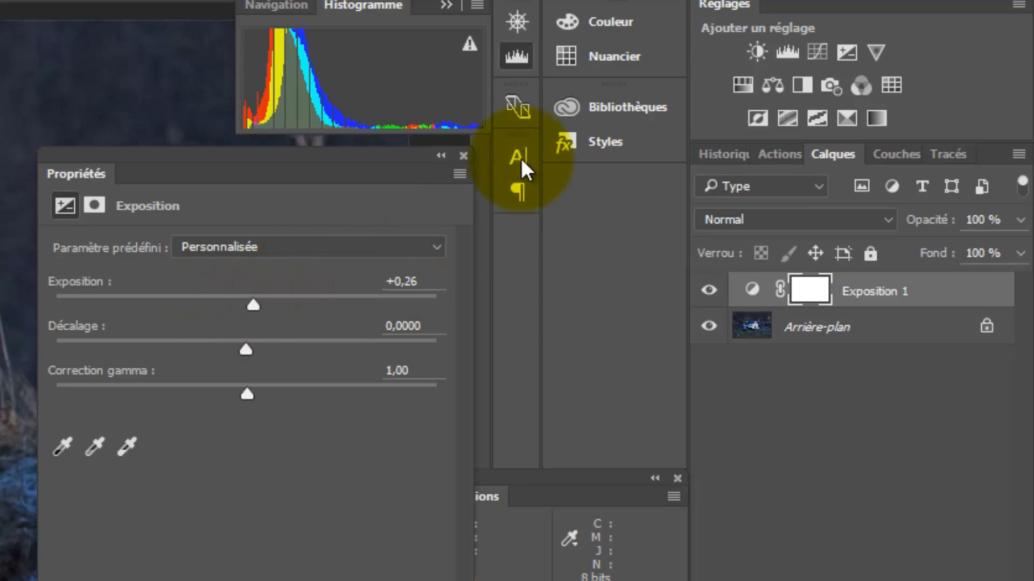
{"action": "left_click_drag", "start_coordinate": [258, 304], "coordinate": [264, 307]}
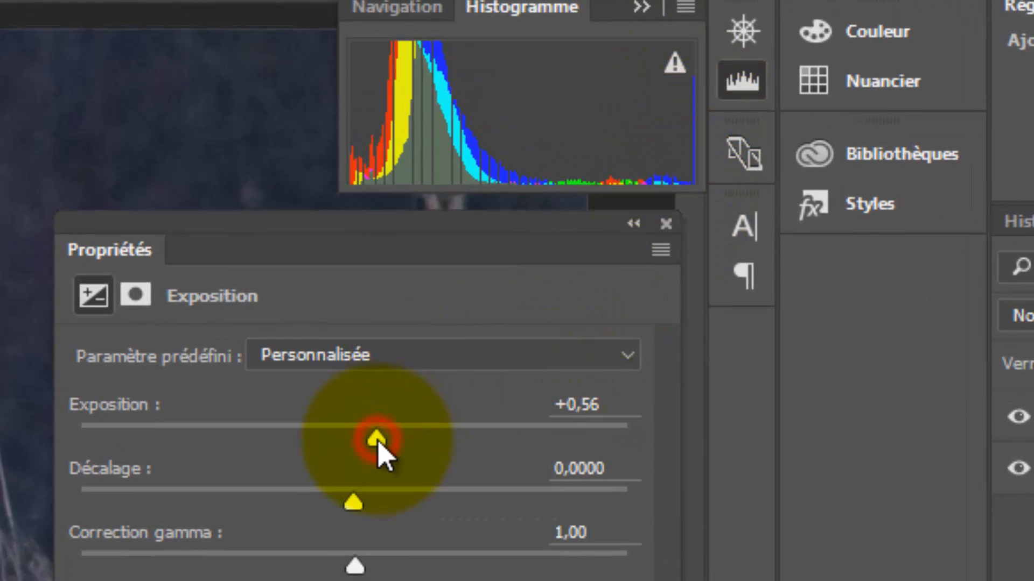
{"action": "left_click_drag", "start_coordinate": [378, 441], "coordinate": [368, 428]}
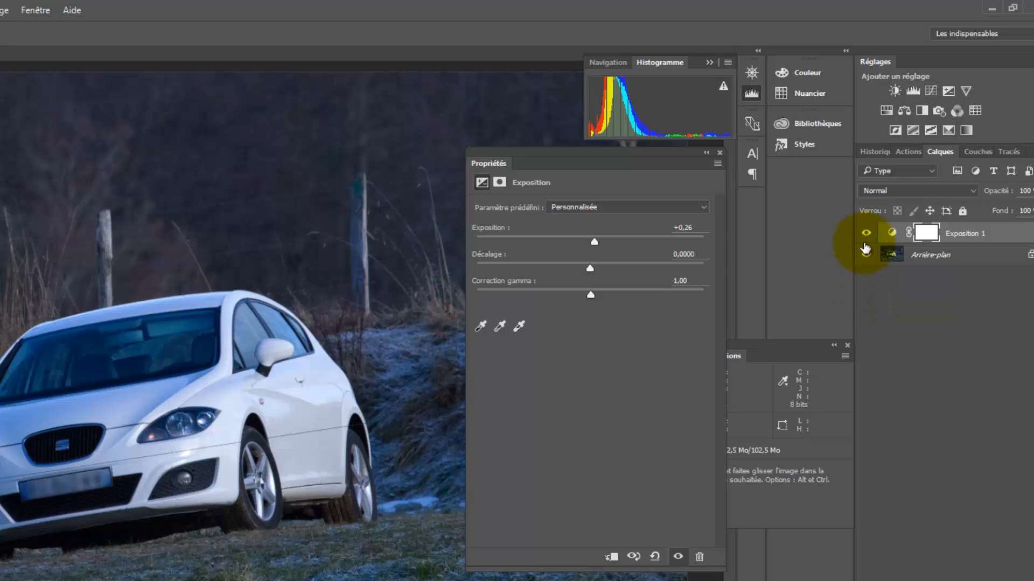
Compare the photo with and without the Exposition 1 layer by hiding and showing it repeatedly
{"action": "left_click", "coordinate": [865, 234]}
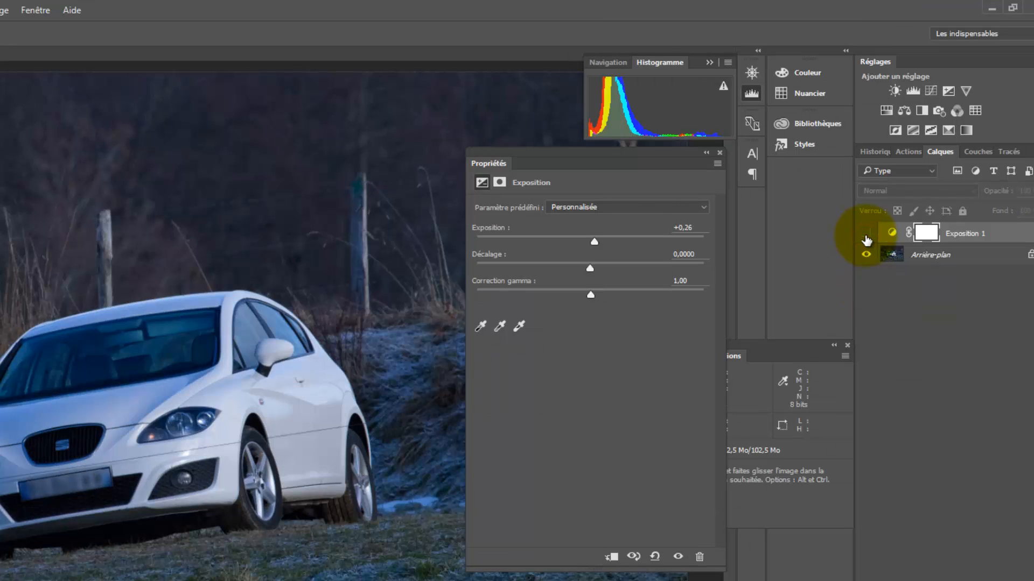
{"action": "left_click", "coordinate": [866, 235]}
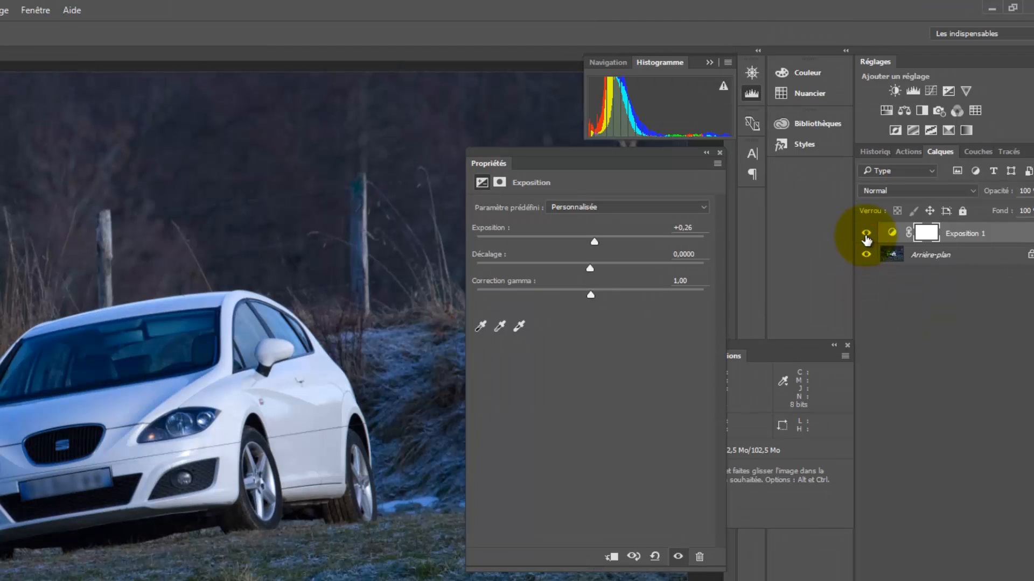
{"action": "left_click", "coordinate": [866, 235]}
{"action": "left_click", "coordinate": [865, 236]}
{"action": "left_click", "coordinate": [864, 237]}
{"action": "left_click", "coordinate": [865, 237]}
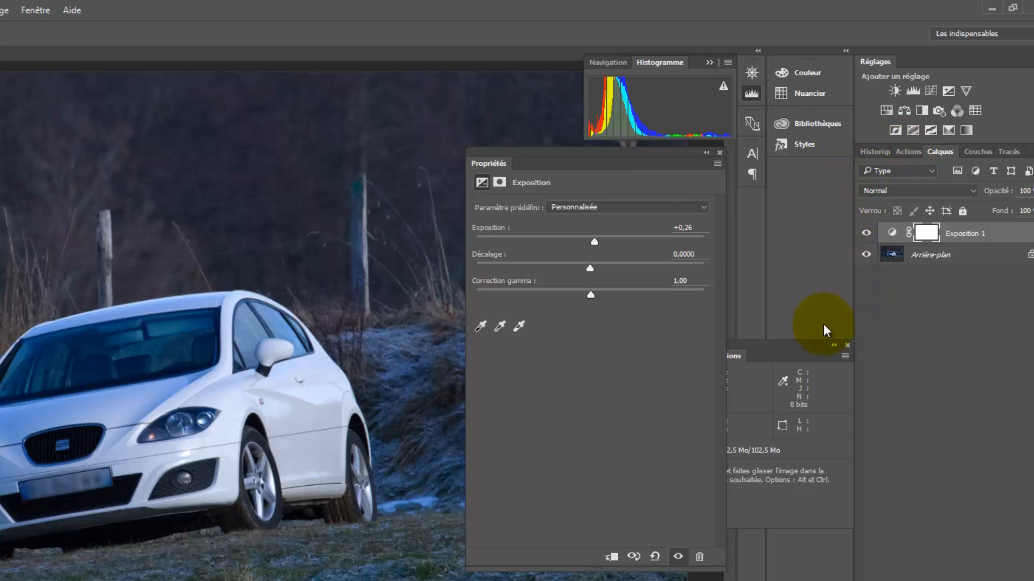
Add a Balance des couleurs adjustment layer and set its Tons moyens to -20 on Jaune/Bleu and +8 on Cyan/Rouge
{"action": "left_click", "coordinate": [738, 356]}
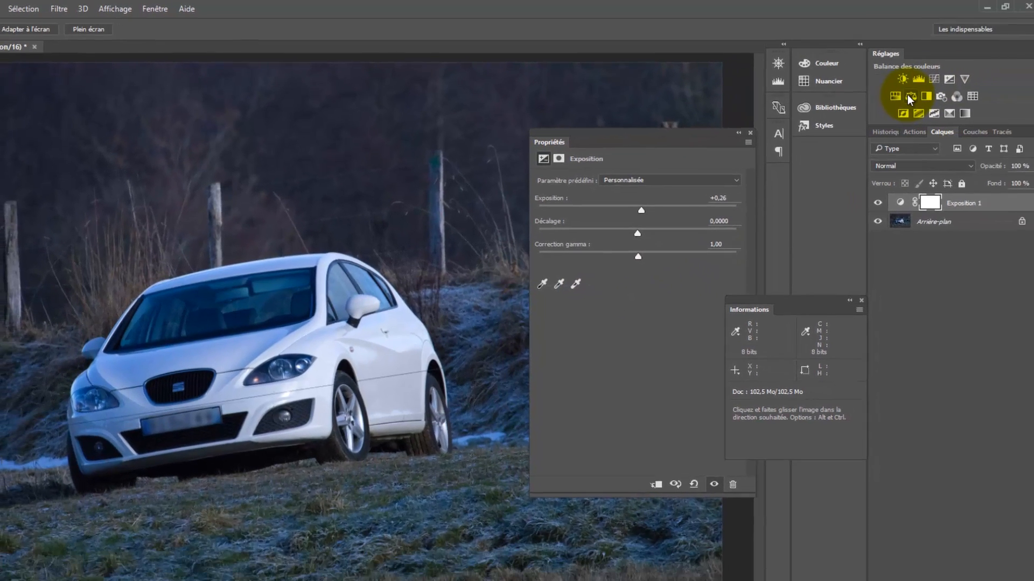
{"action": "left_click", "coordinate": [909, 97]}
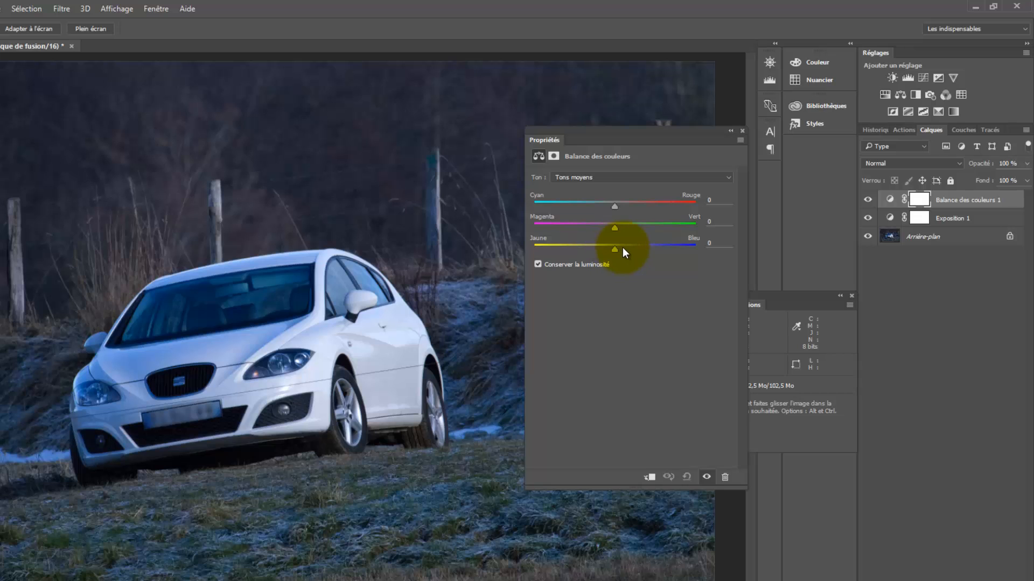
{"action": "left_click_drag", "start_coordinate": [615, 253], "coordinate": [603, 247]}
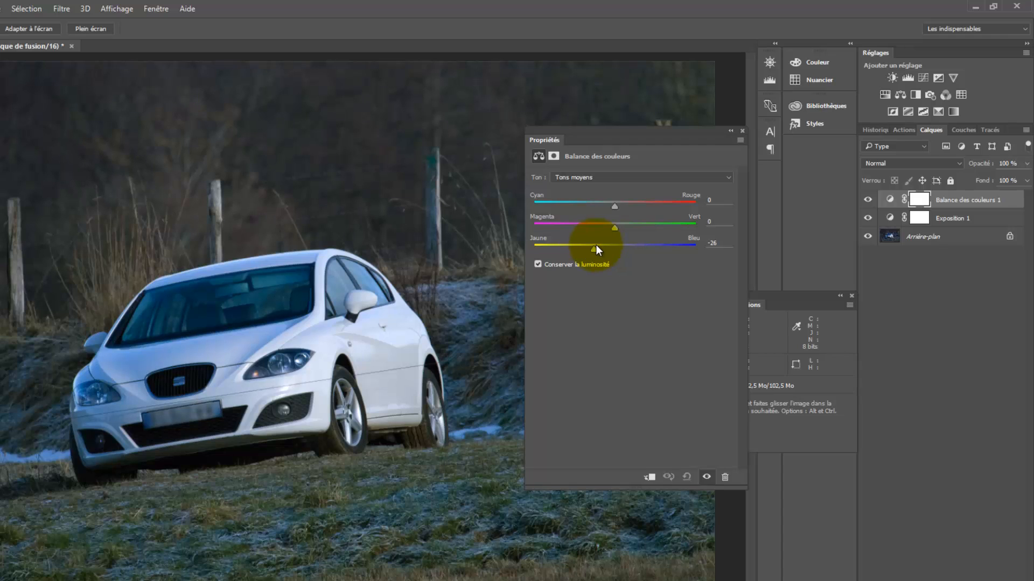
{"action": "left_click", "coordinate": [866, 200]}
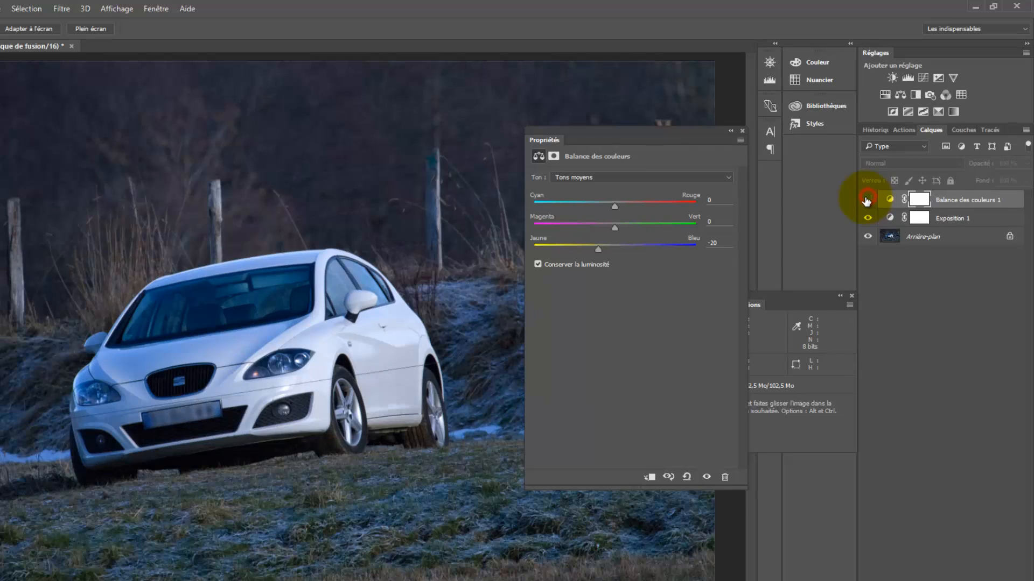
{"action": "left_click", "coordinate": [865, 201]}
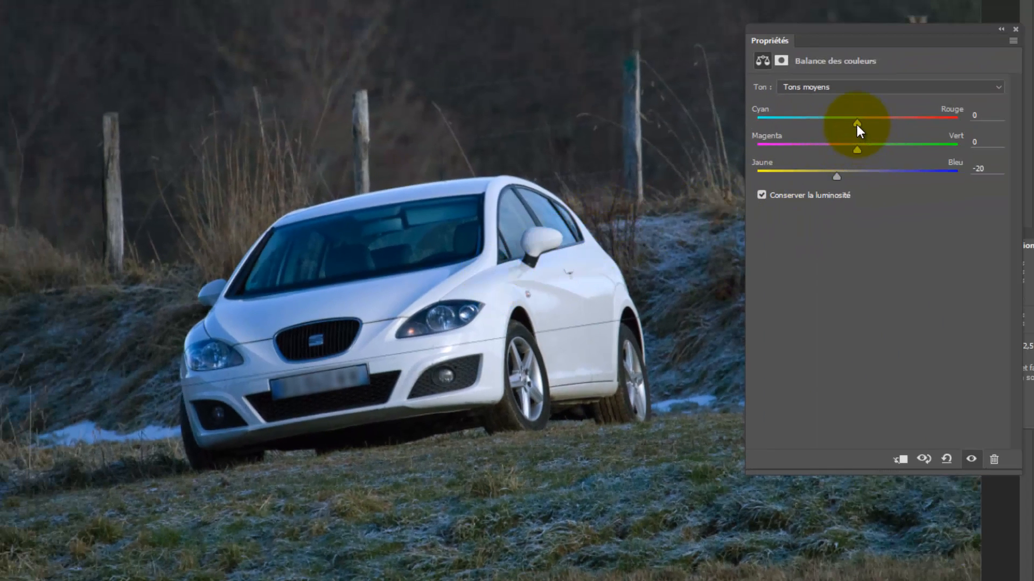
{"action": "left_click_drag", "start_coordinate": [857, 125], "coordinate": [860, 123]}
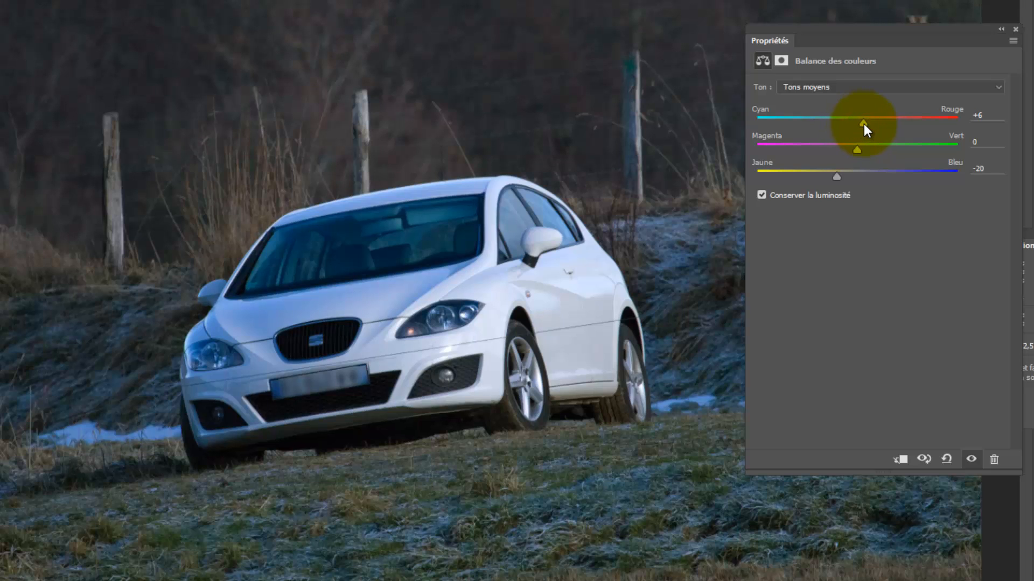
{"action": "mouse_move", "coordinate": [861, 122]}
{"action": "left_mouse_down"}
{"action": "mouse_move", "coordinate": [879, 120]}
{"action": "mouse_move", "coordinate": [863, 119]}
{"action": "left_mouse_up"}
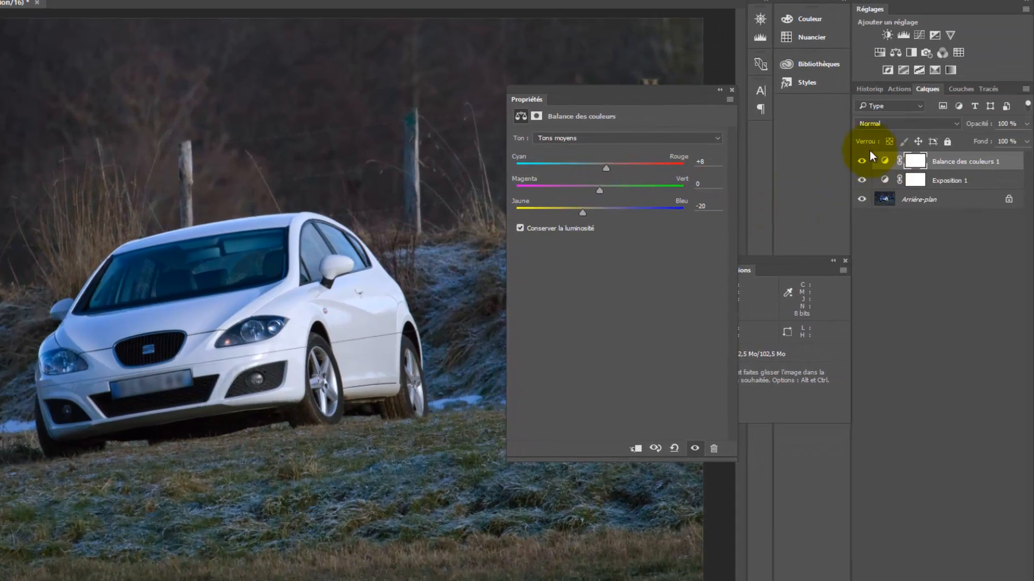
Hide the Balance des couleurs 1 and Exposition 1 layers to compare with the original photo, and show both again
{"action": "left_click_drag", "start_coordinate": [860, 165], "coordinate": [860, 184]}
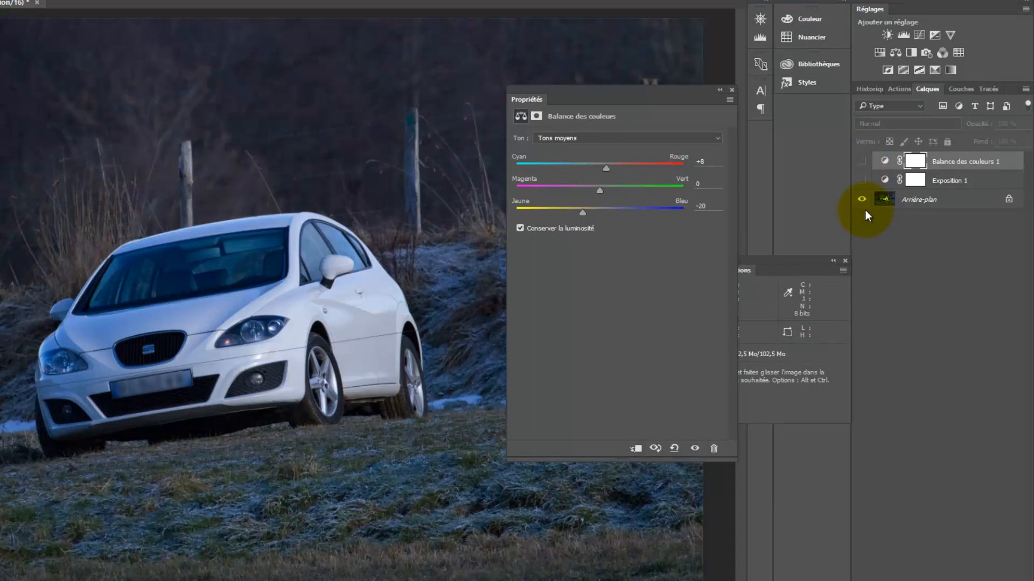
{"action": "left_click", "coordinate": [862, 180]}
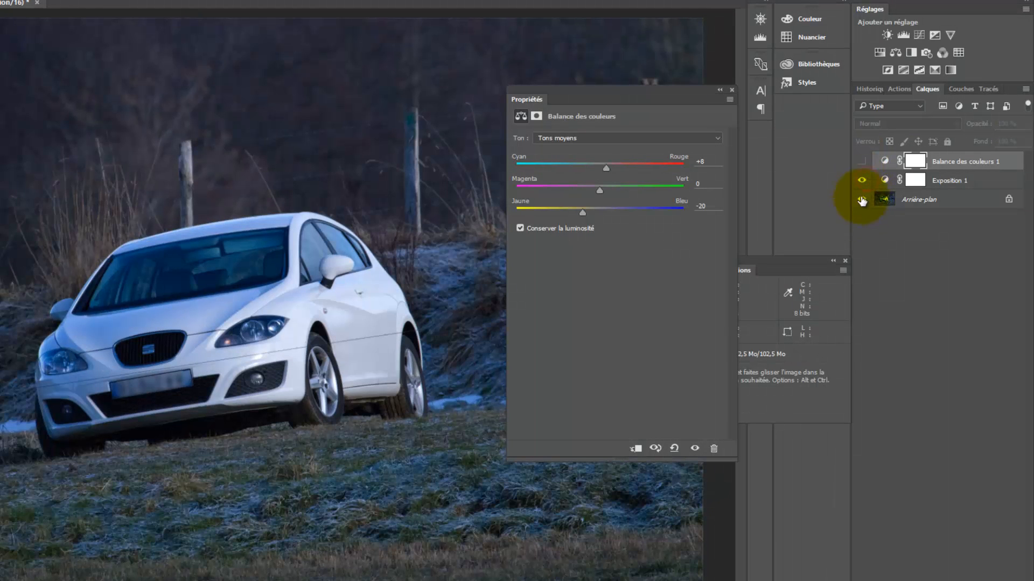
{"action": "left_click", "coordinate": [862, 161]}
{"action": "left_click", "coordinate": [862, 161]}
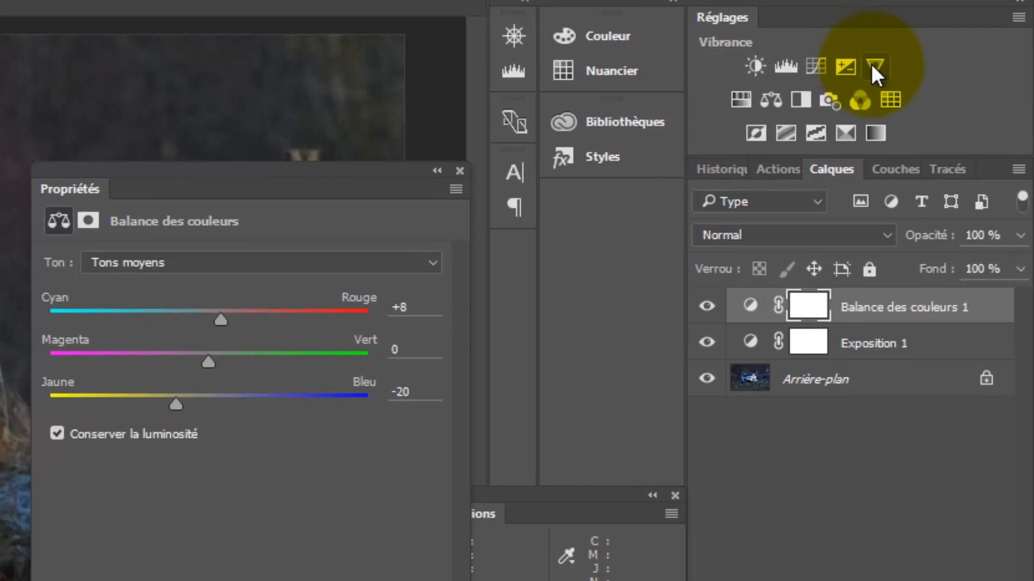
Add a Vibrance adjustment layer above the Balance des couleurs 1 layer
{"action": "left_click", "coordinate": [909, 67]}
{"action": "left_click", "coordinate": [872, 67]}
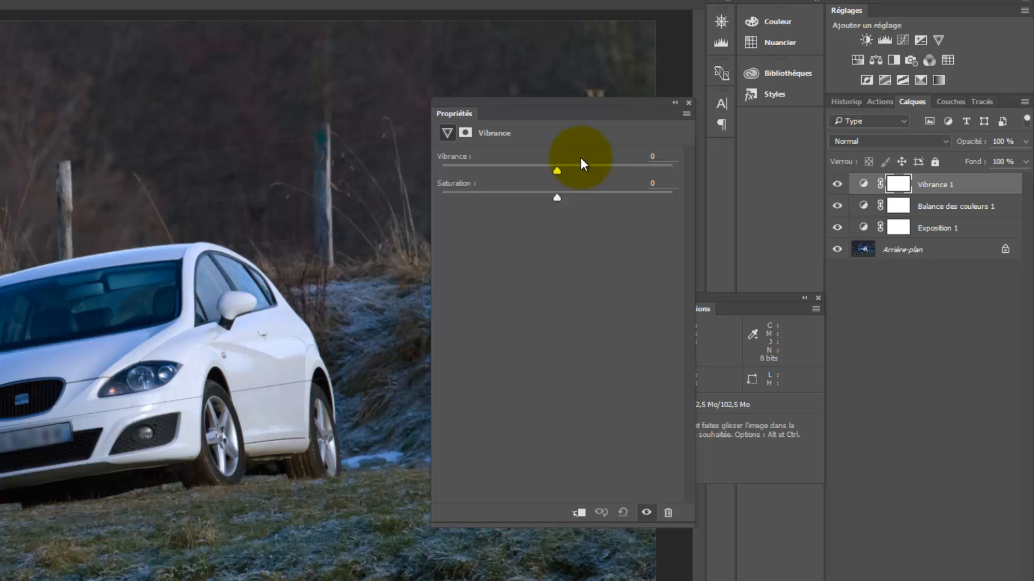
Try Vibrance at -100 with Saturation at -100 and +100, and return Saturation to 0
{"action": "left_click_drag", "start_coordinate": [556, 170], "coordinate": [416, 161]}
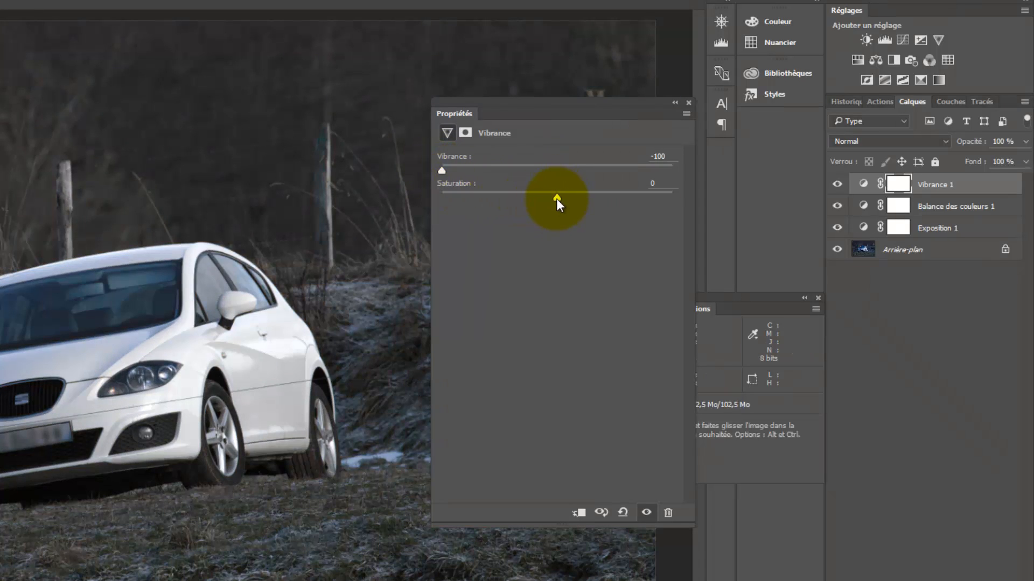
{"action": "left_click_drag", "start_coordinate": [556, 197], "coordinate": [429, 203]}
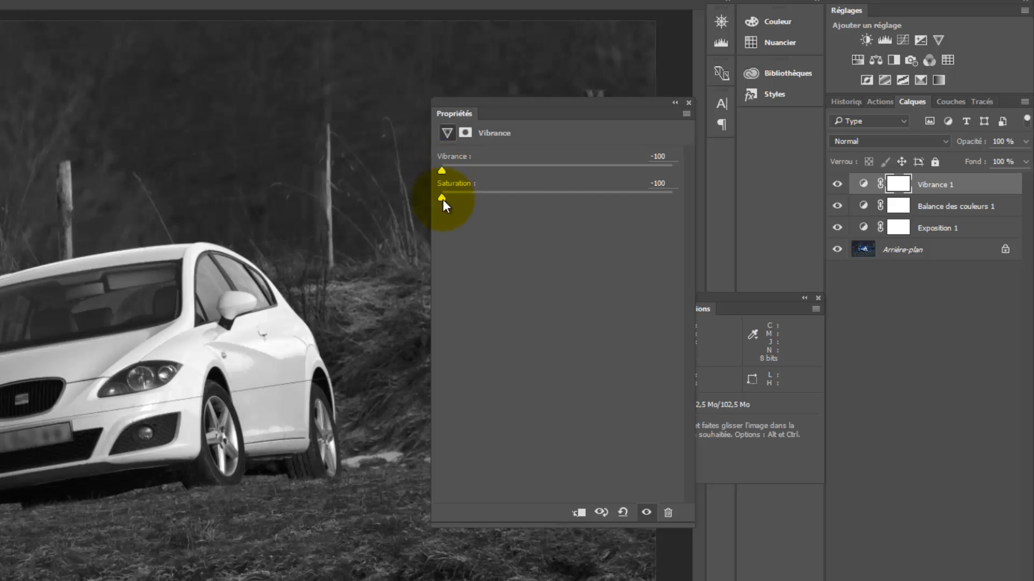
{"action": "left_click_drag", "start_coordinate": [441, 199], "coordinate": [673, 198]}
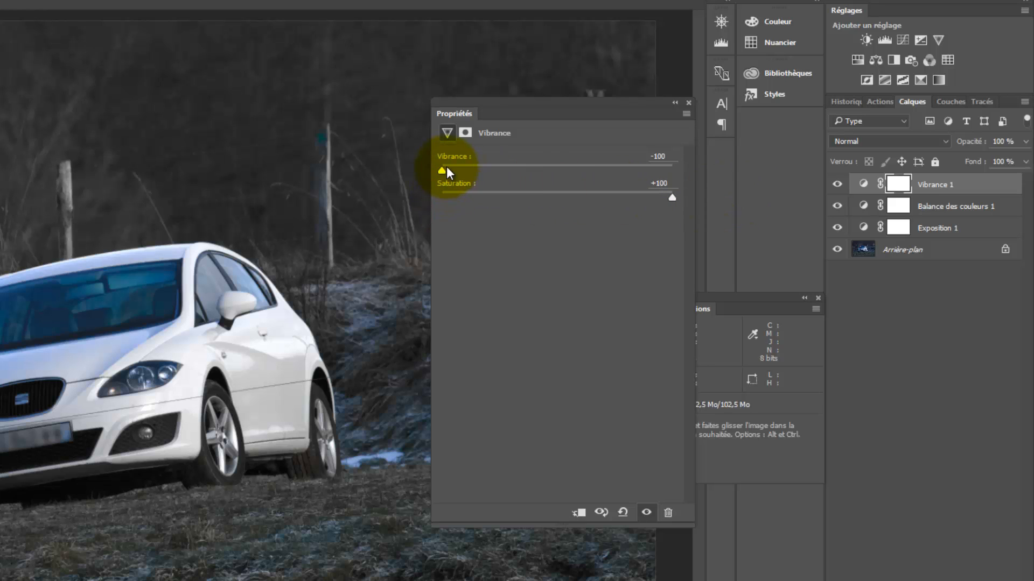
{"action": "left_click_drag", "start_coordinate": [447, 170], "coordinate": [557, 166]}
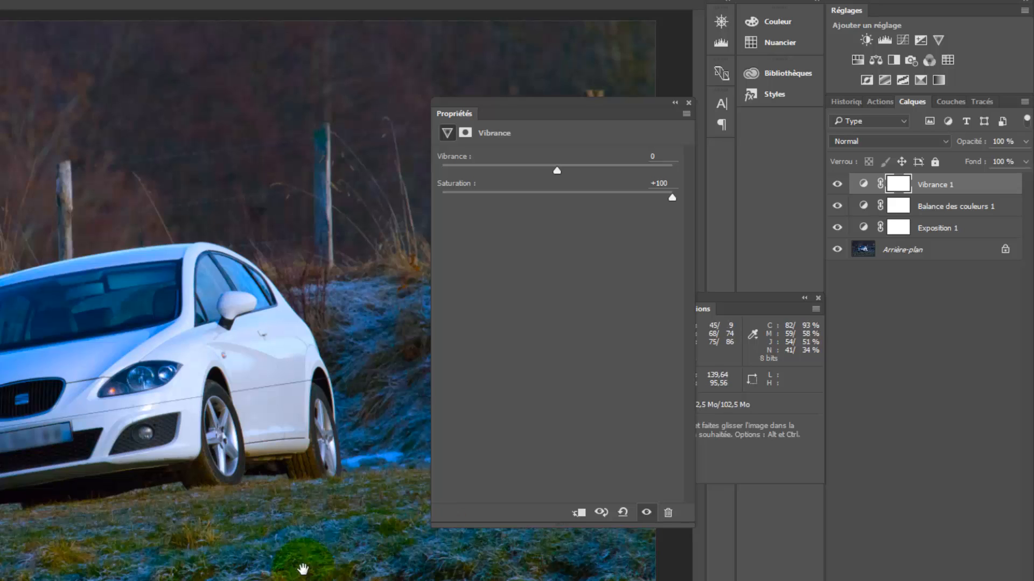
{"action": "left_click", "coordinate": [673, 202]}
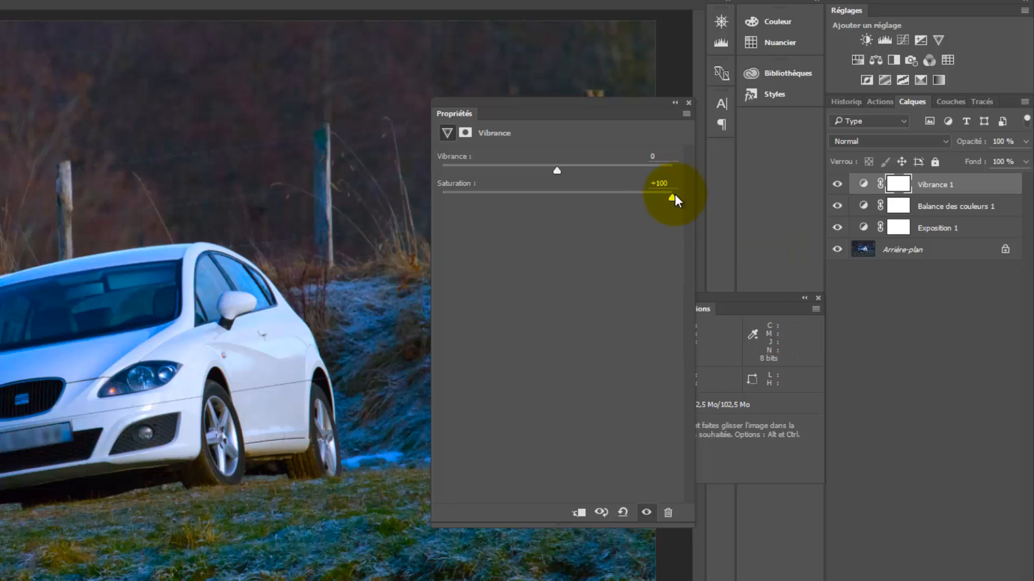
{"action": "left_click_drag", "start_coordinate": [674, 197], "coordinate": [592, 175]}
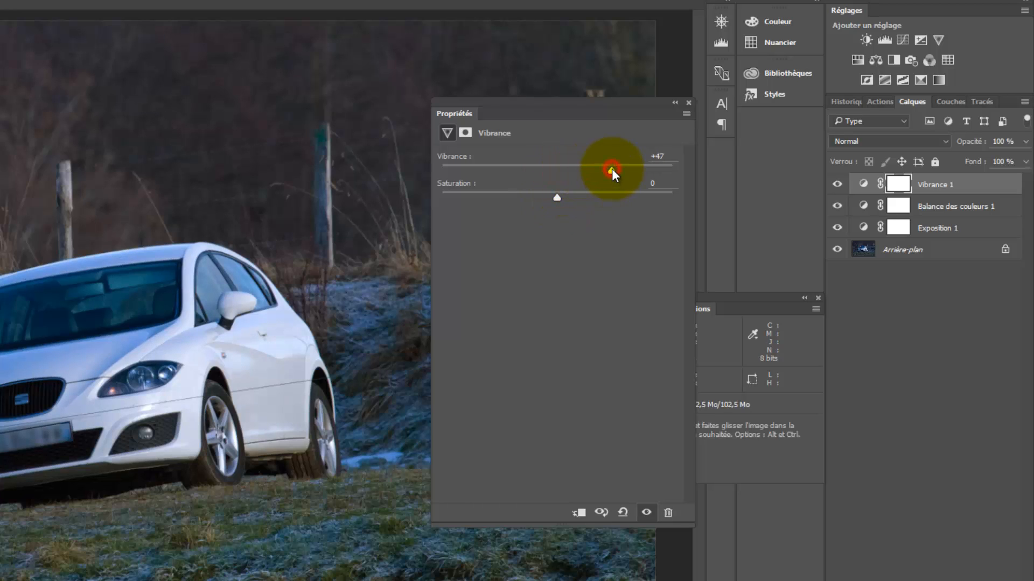
Set Vibrance to +37 and compare the photo with the Vibrance 1 layer hidden and shown
{"action": "left_click_drag", "start_coordinate": [612, 167], "coordinate": [612, 165]}
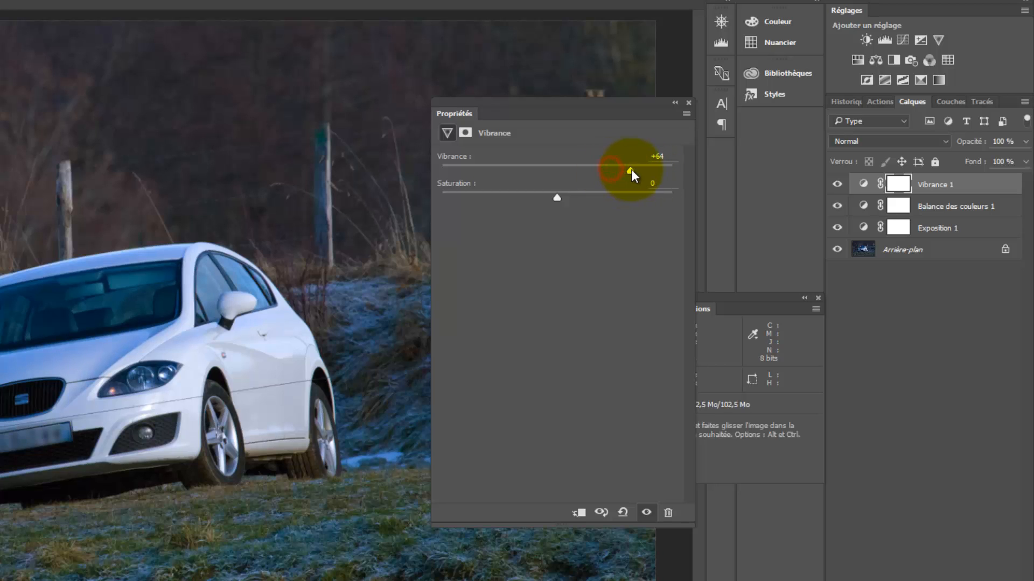
{"action": "left_click", "coordinate": [837, 185]}
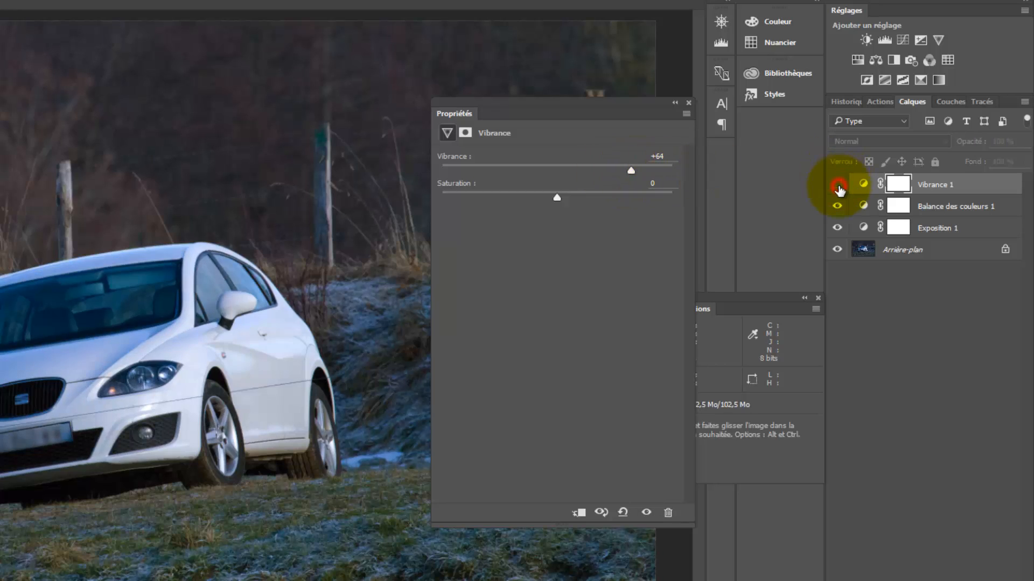
{"action": "left_click", "coordinate": [838, 184]}
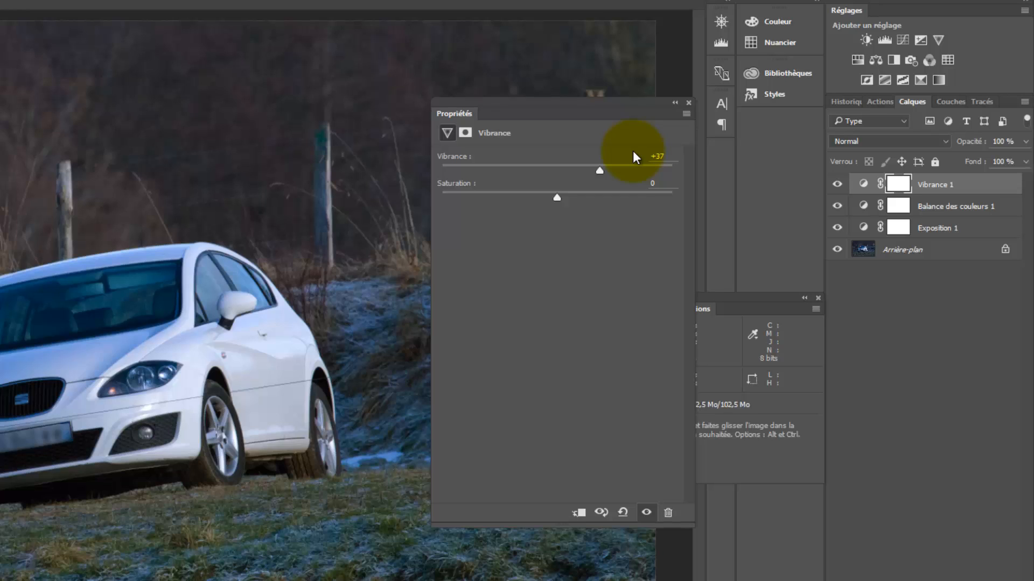
Add a Teinte/Saturation adjustment layer above Vibrance 1 and try shifting its global Teinte, ending at 0
{"action": "left_click", "coordinate": [858, 61]}
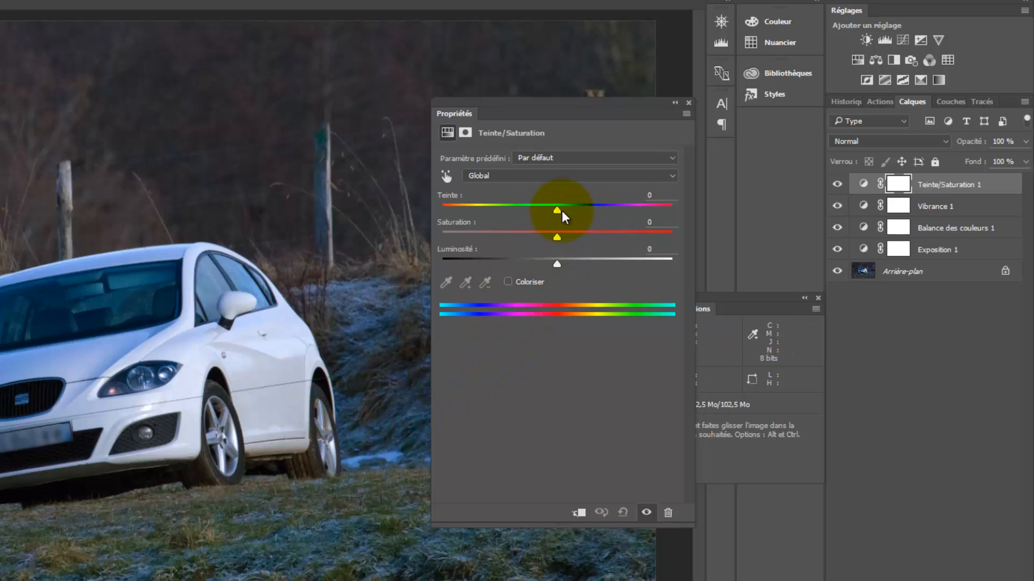
{"action": "mouse_move", "coordinate": [559, 210]}
{"action": "left_mouse_down"}
{"action": "mouse_move", "coordinate": [484, 210]}
{"action": "mouse_move", "coordinate": [554, 210]}
{"action": "left_mouse_up"}
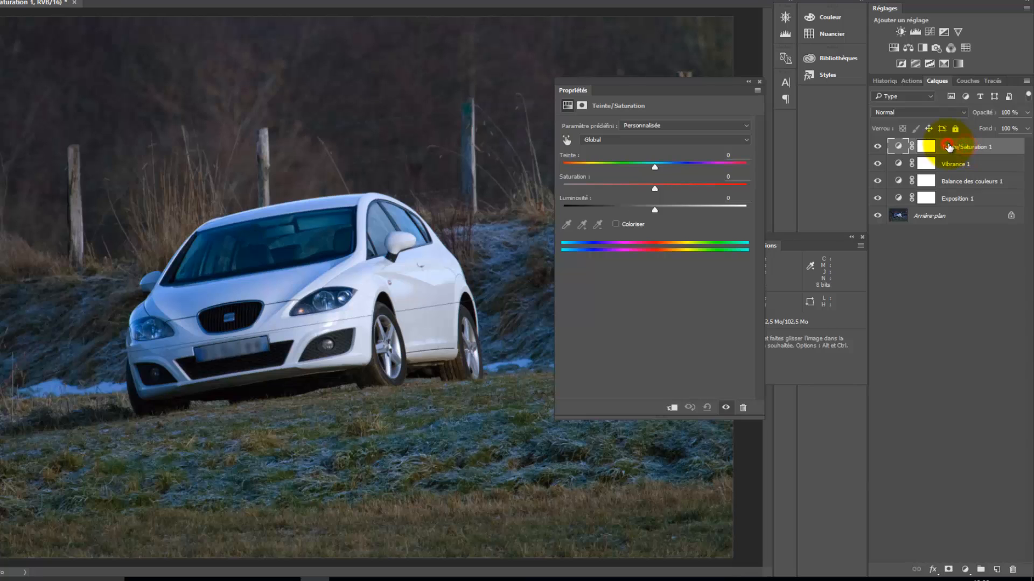
Delete the Teinte/Saturation 1 adjustment layer and collapse the floating adjustment properties
{"action": "left_click_drag", "start_coordinate": [939, 168], "coordinate": [1012, 570]}
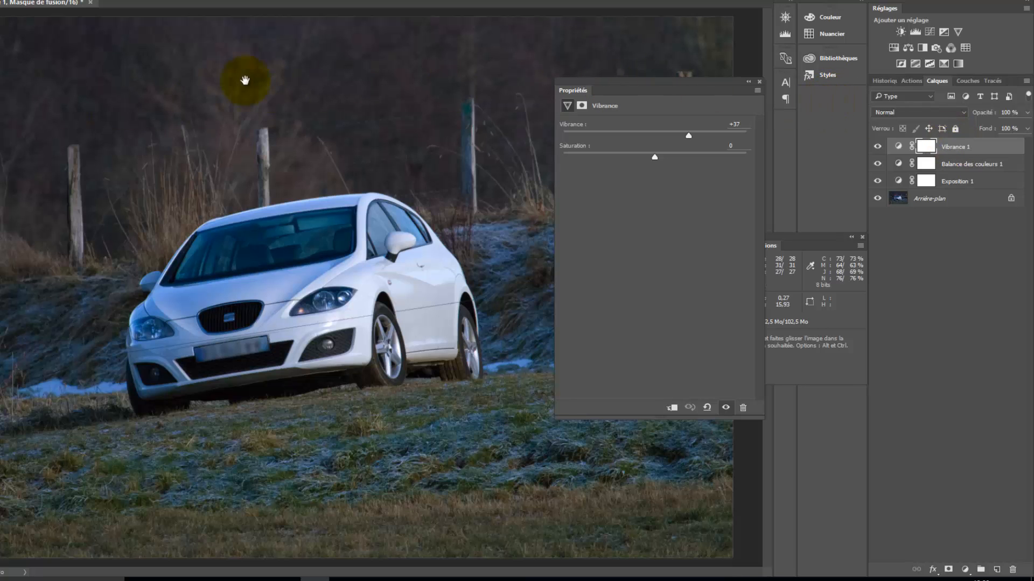
{"action": "left_click", "coordinate": [748, 82]}
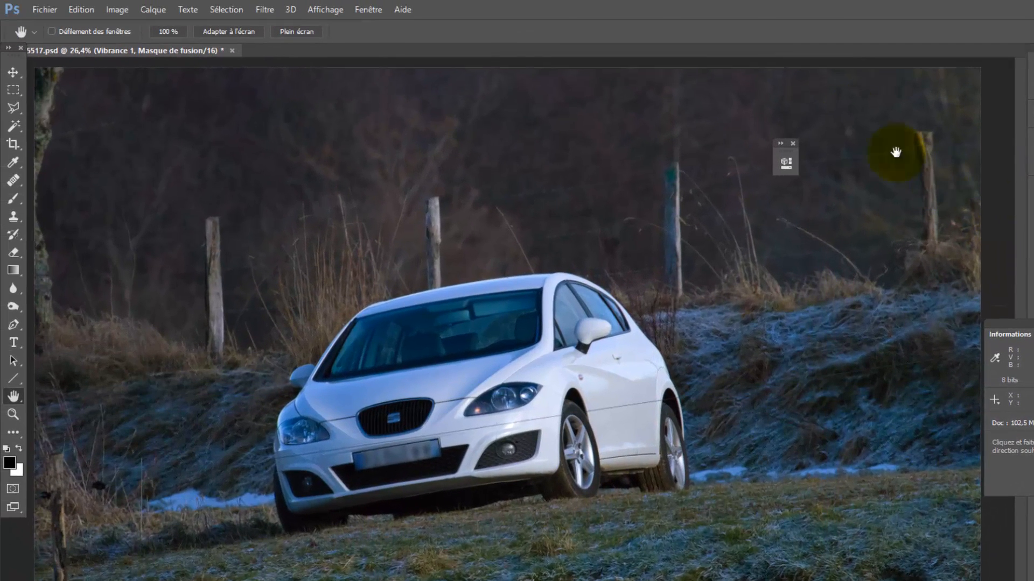
Start a crop with the 2 : 3 (4 : 6) ratio preset and swap its proportions to a landscape 3 by 2 frame
{"action": "left_click", "coordinate": [13, 146]}
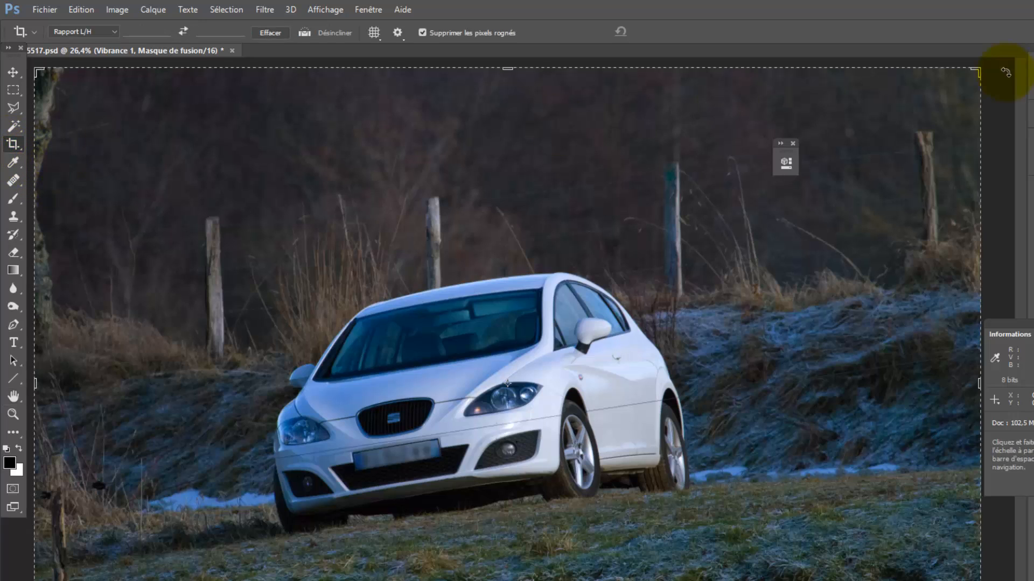
{"action": "left_click", "coordinate": [113, 32]}
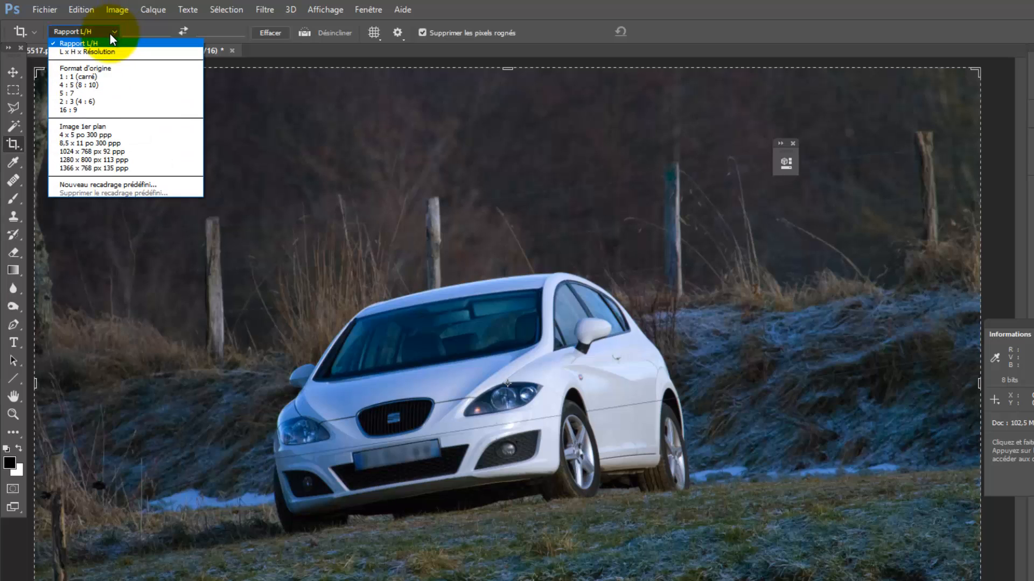
{"action": "left_click", "coordinate": [63, 101]}
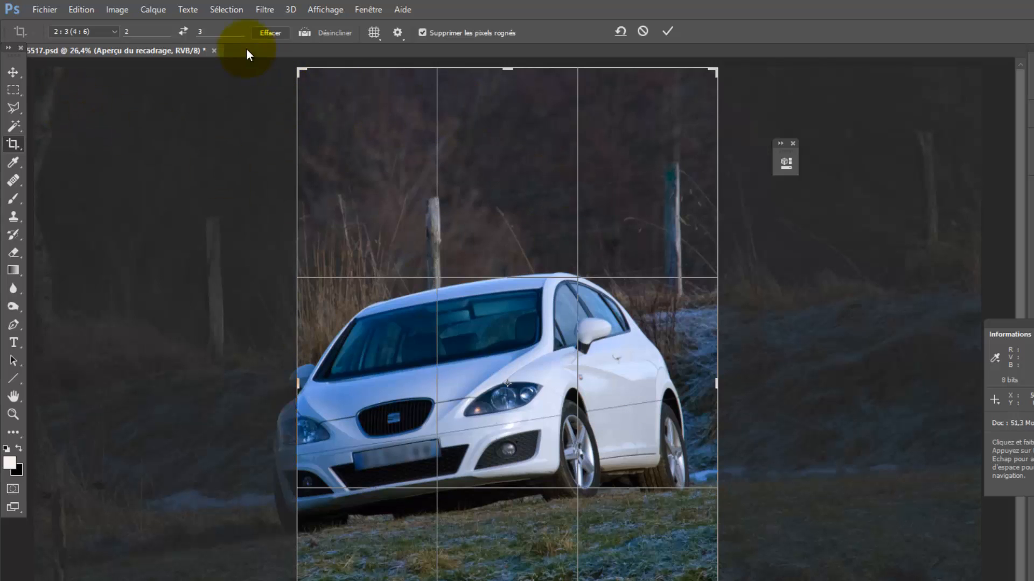
{"action": "left_click", "coordinate": [184, 32]}
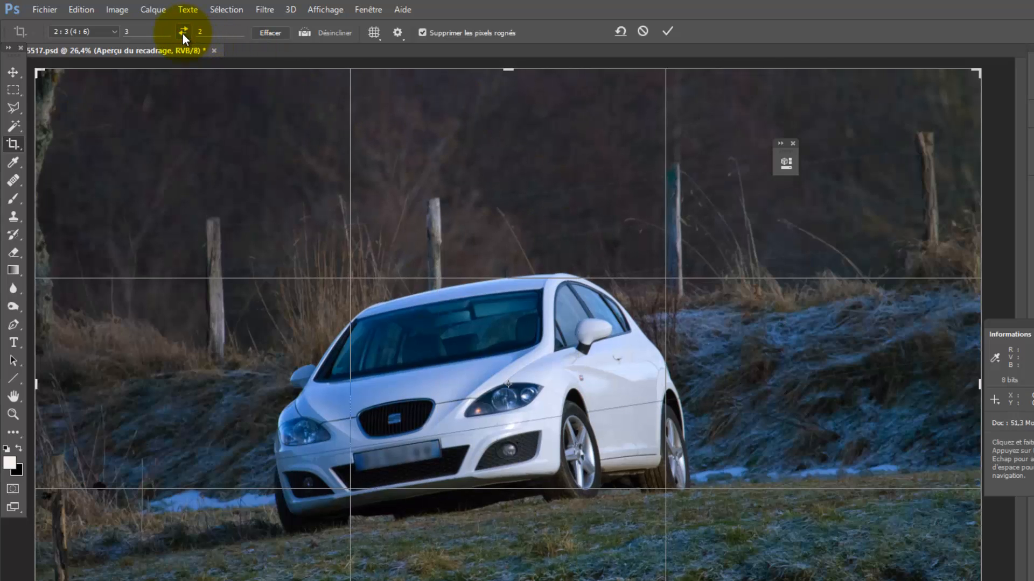
{"action": "left_click", "coordinate": [183, 34]}
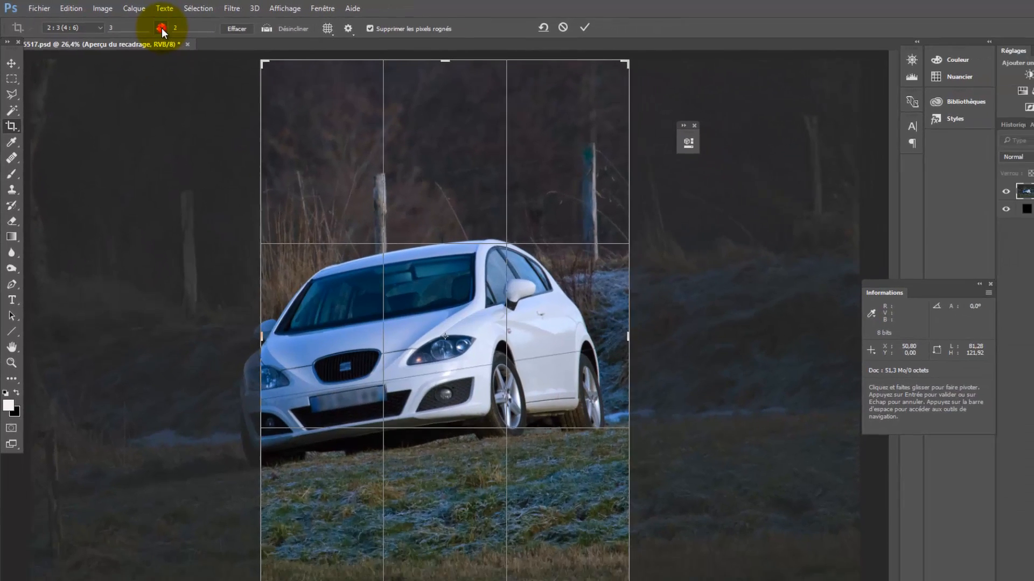
{"action": "left_click", "coordinate": [177, 30]}
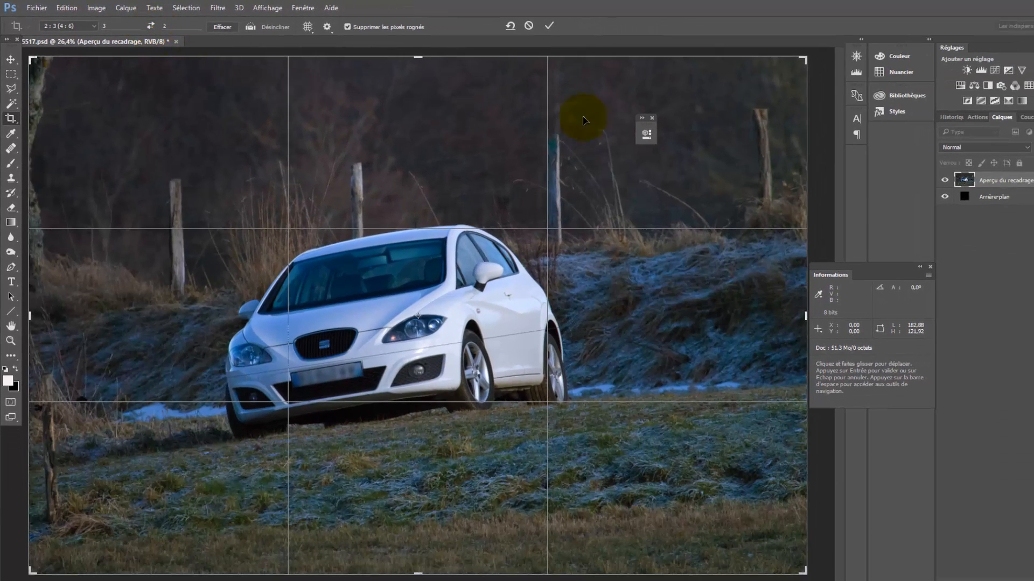
Tighten the crop frame around the car to about 126 by 84, straighten it by about 2.1°, and apply the crop
{"action": "left_click_drag", "start_coordinate": [805, 57], "coordinate": [700, 106]}
{"action": "left_click_drag", "start_coordinate": [125, 511], "coordinate": [160, 504]}
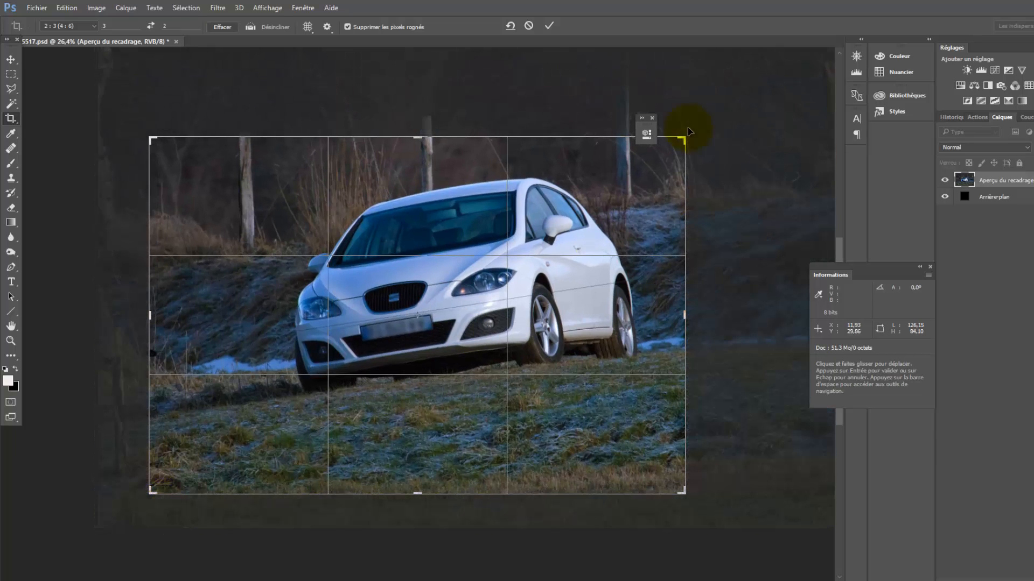
{"action": "mouse_move", "coordinate": [720, 128]}
{"action": "left_mouse_down"}
{"action": "mouse_move", "coordinate": [722, 116]}
{"action": "mouse_move", "coordinate": [721, 140]}
{"action": "left_mouse_up"}
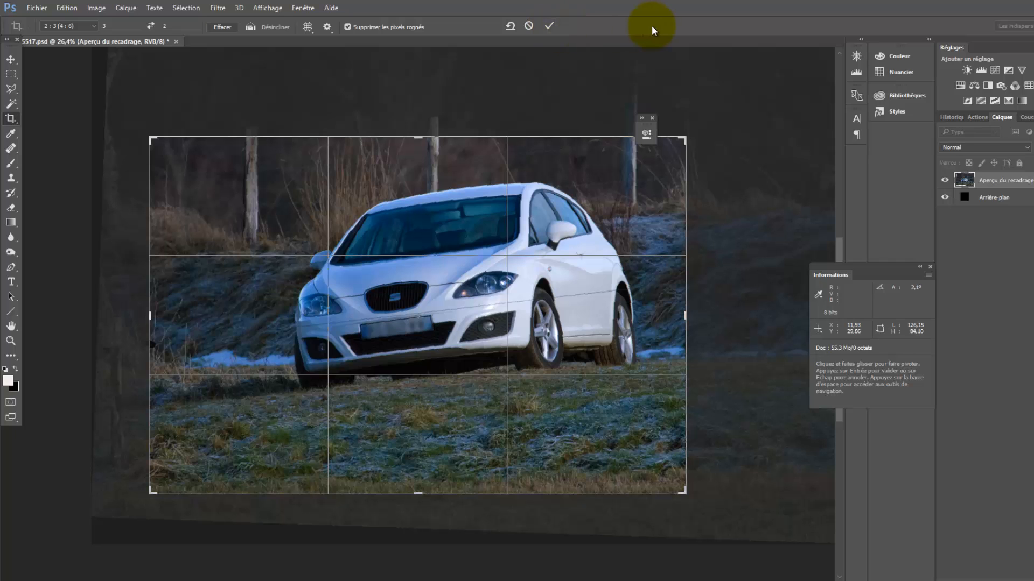
{"action": "key", "text": "Return"}
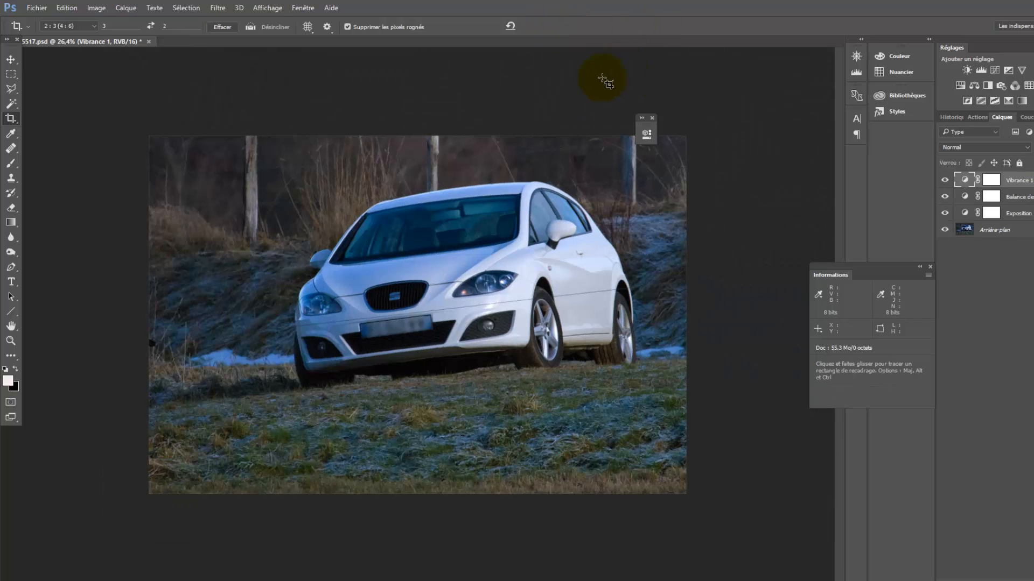
{"action": "left_click", "coordinate": [11, 342]}
{"action": "double_click", "coordinate": [11, 326]}
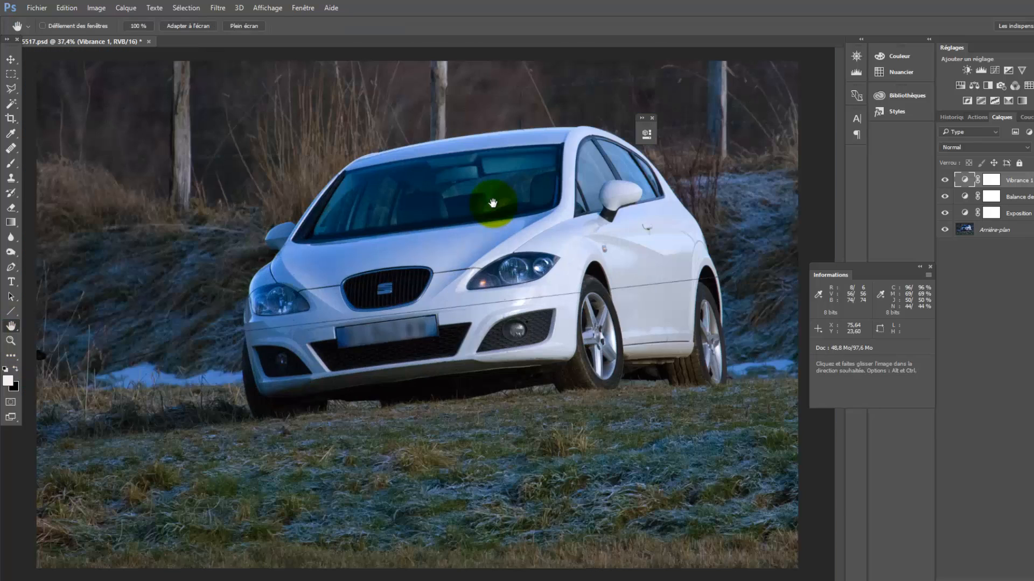